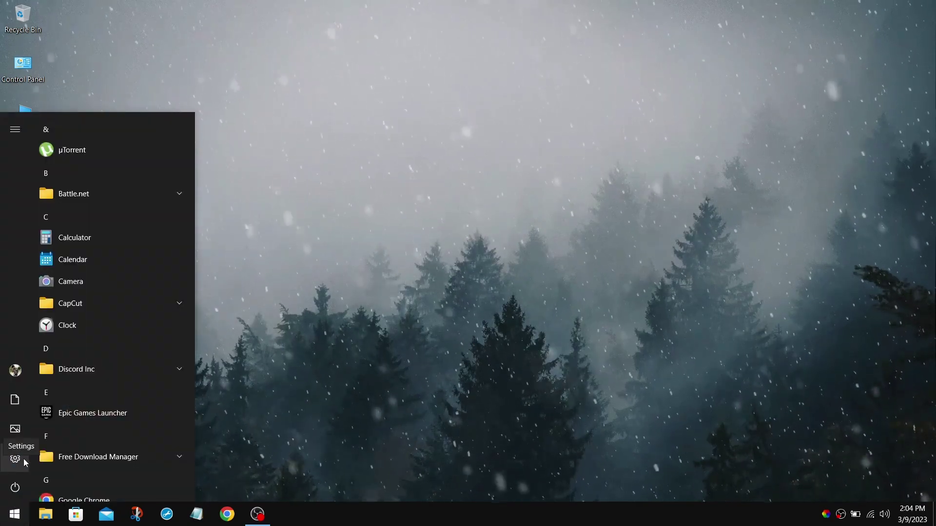
Check in Settings > Gaming that the Xbox Game Bar toggle is Off, then close Settings
left_click(23, 459)
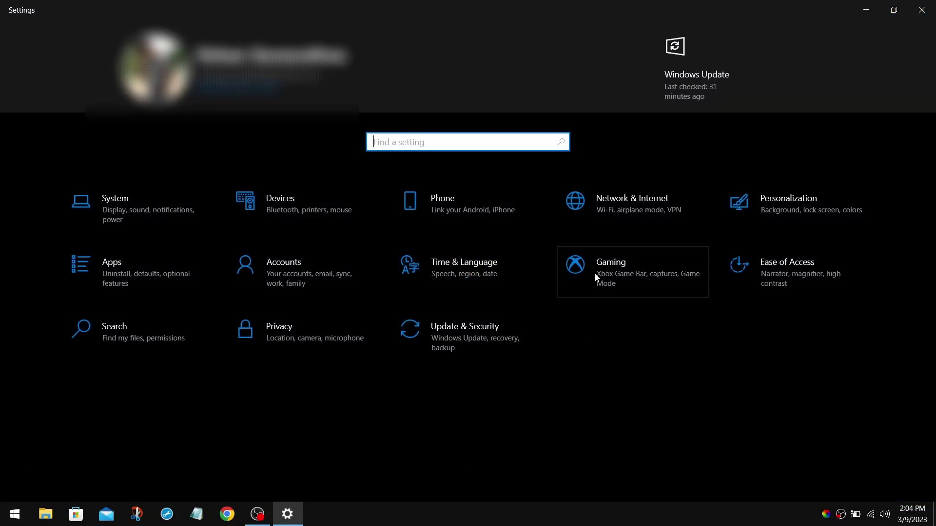
left_click(601, 277)
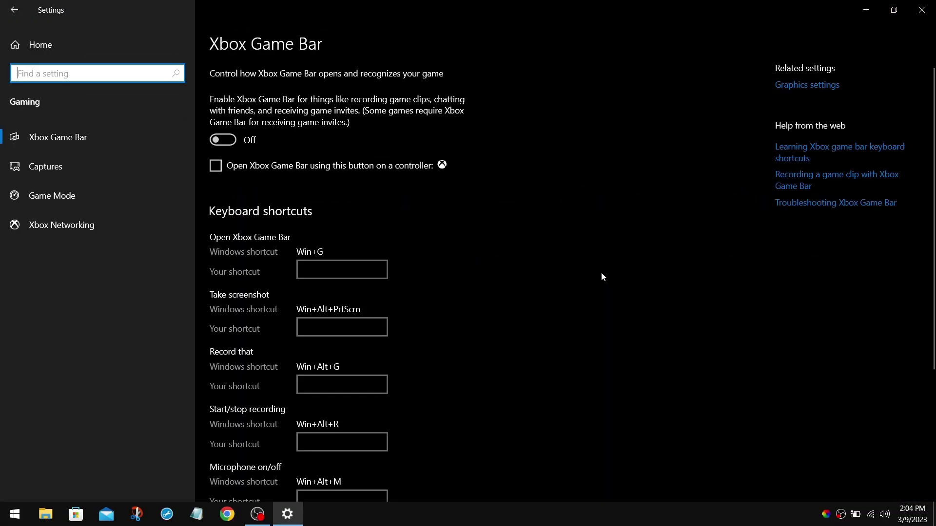
left_click(105, 136)
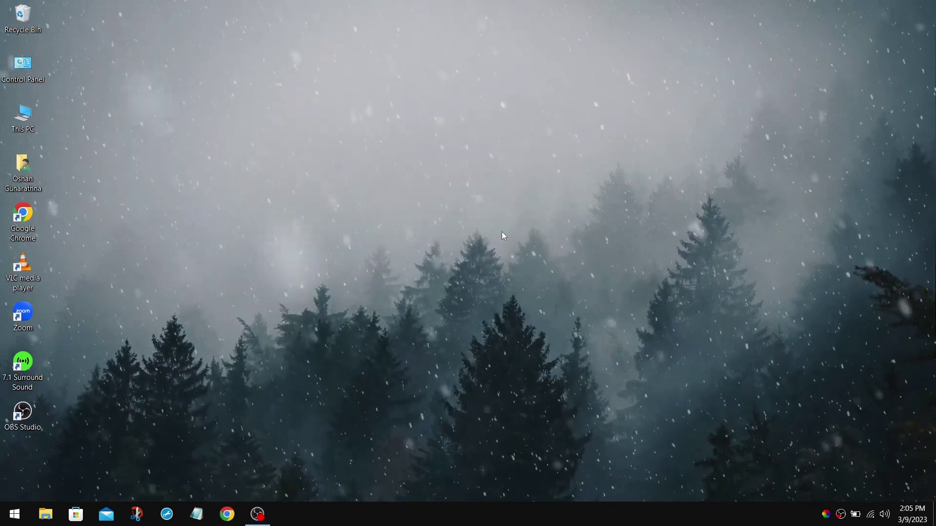
Launch Xbox Game Bar from a Start search for 'xb' and review its Capturing settings
left_click(14, 514)
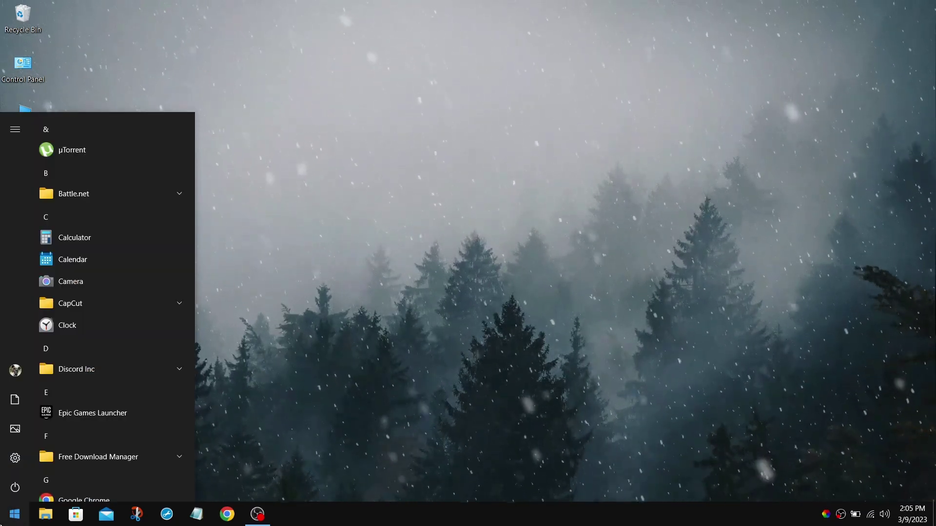
type("xb")
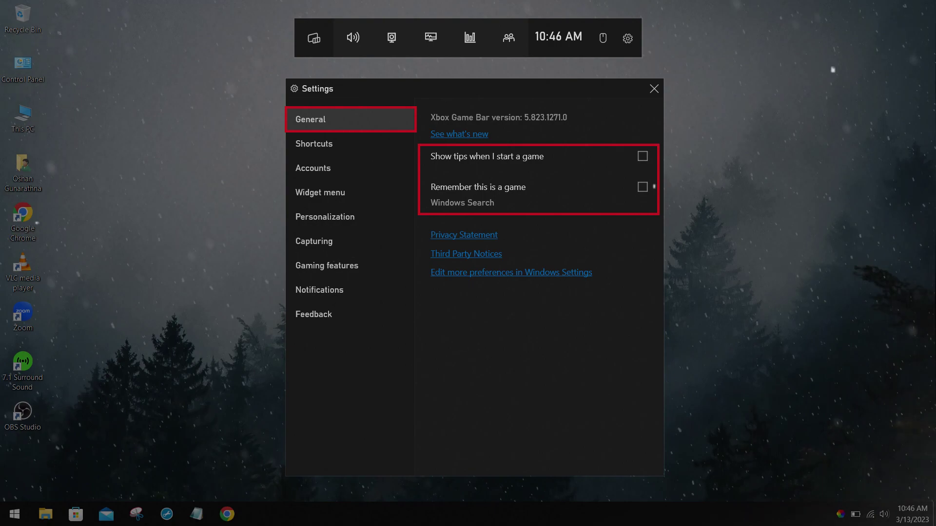
left_click(314, 241)
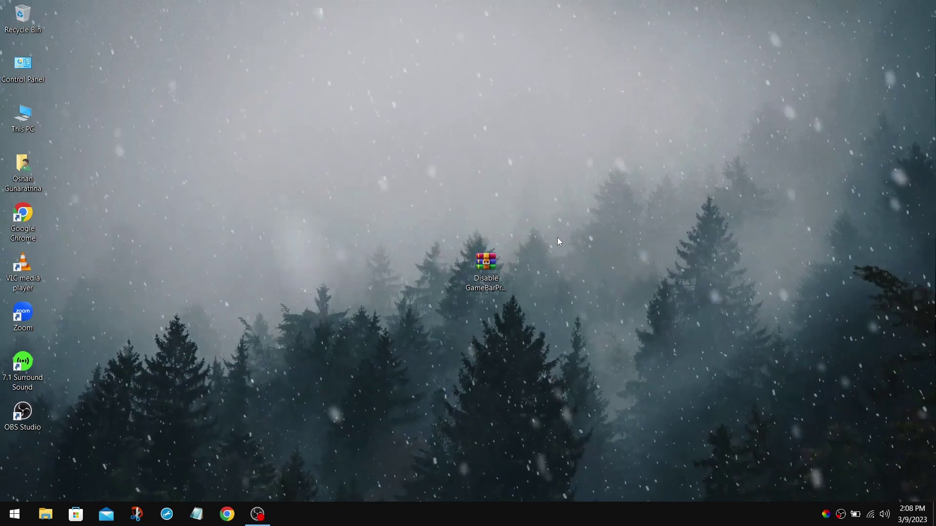
Extract the Disable GameBarPresenceWriter archive with WinRAR into the default desktop folder
left_click(489, 266)
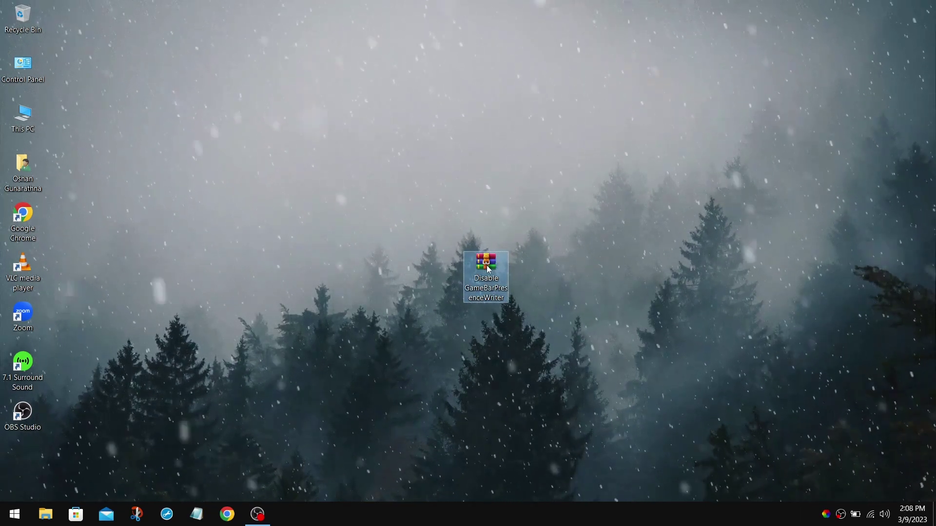
right_click(490, 265)
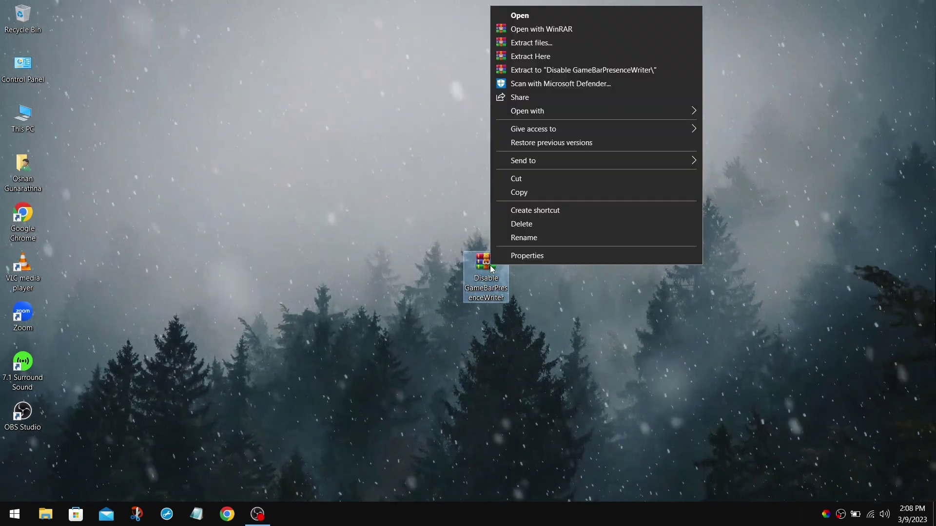
left_click(565, 40)
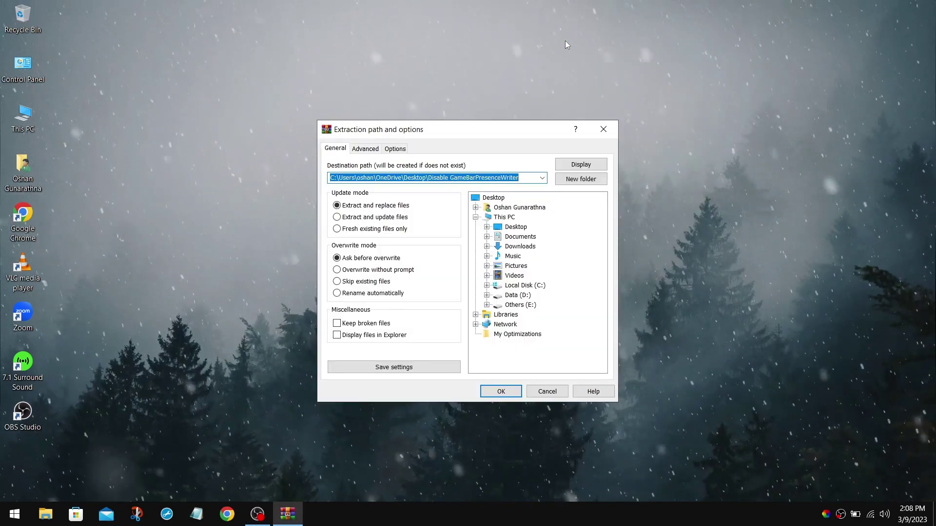
left_click(507, 393)
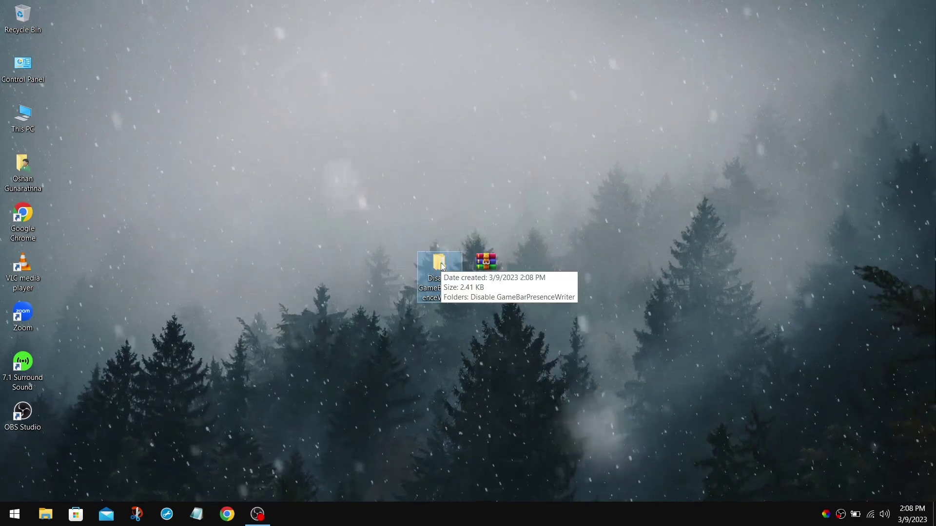
Open the extracted folders and merge 'Disable Game DVR and Game Bar.reg' into the registry
double_click(439, 259)
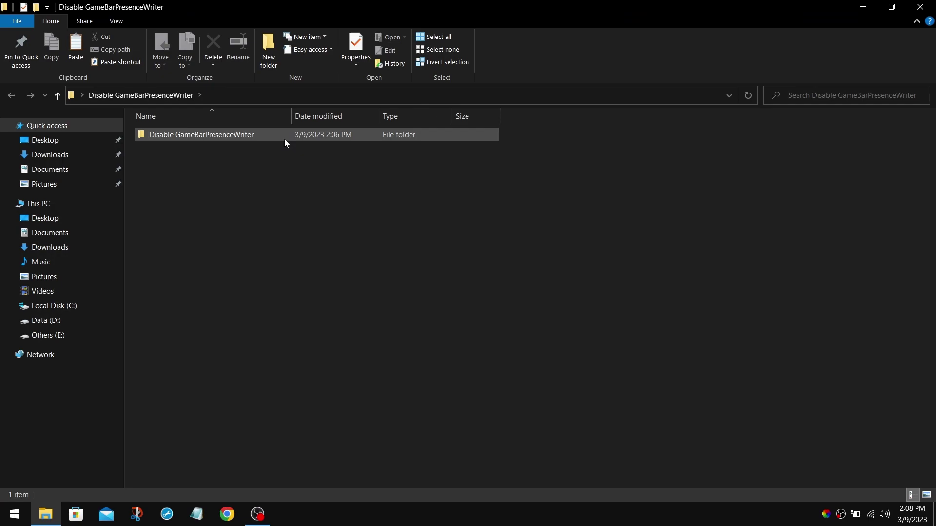
double_click(284, 139)
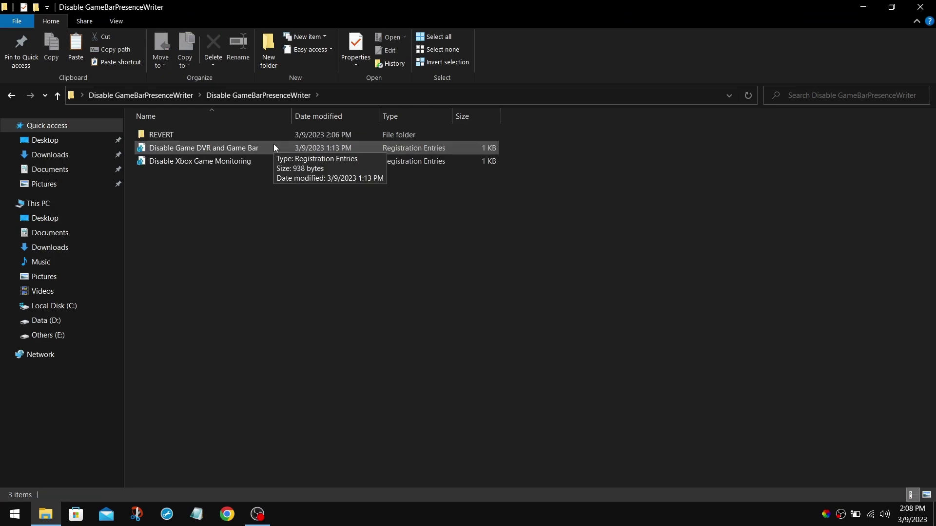
double_click(284, 148)
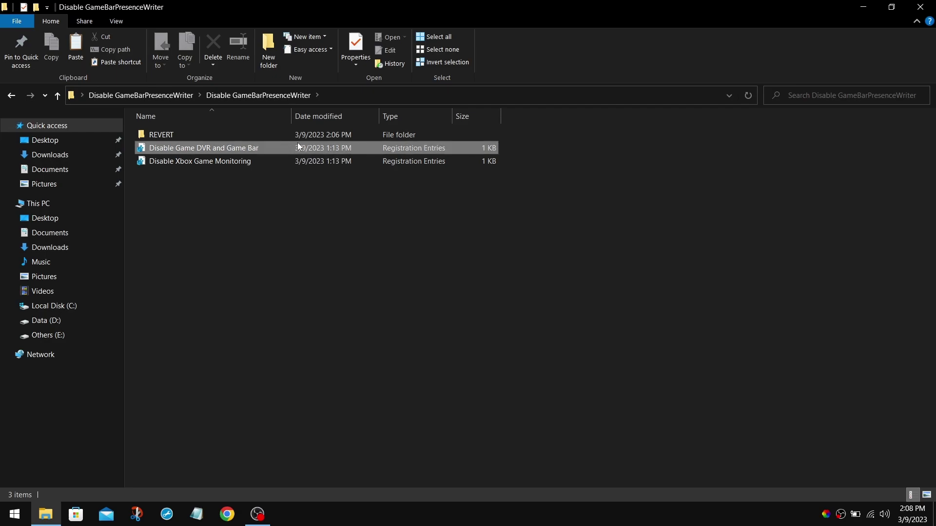
left_click(595, 262)
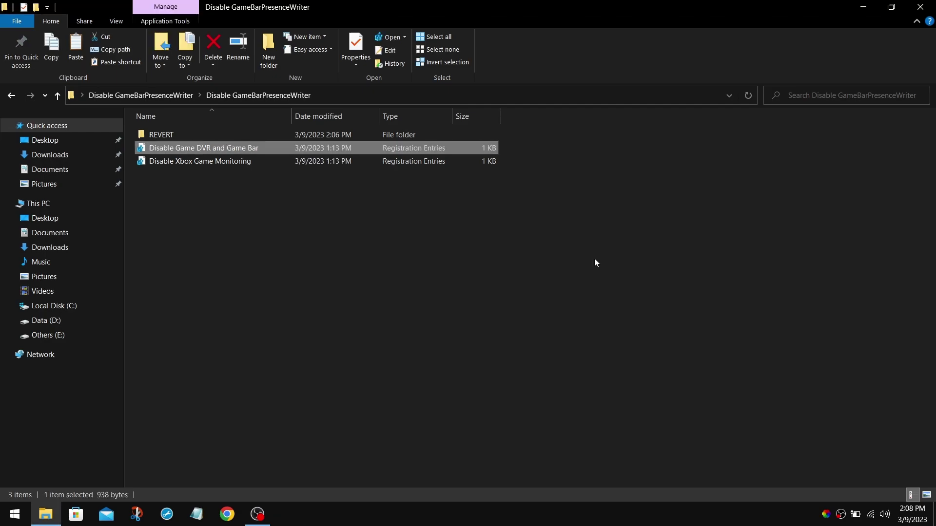
Merge 'Disable Xbox Game Monitoring.reg' into the registry, accepting the warning and success messages
left_click(298, 164)
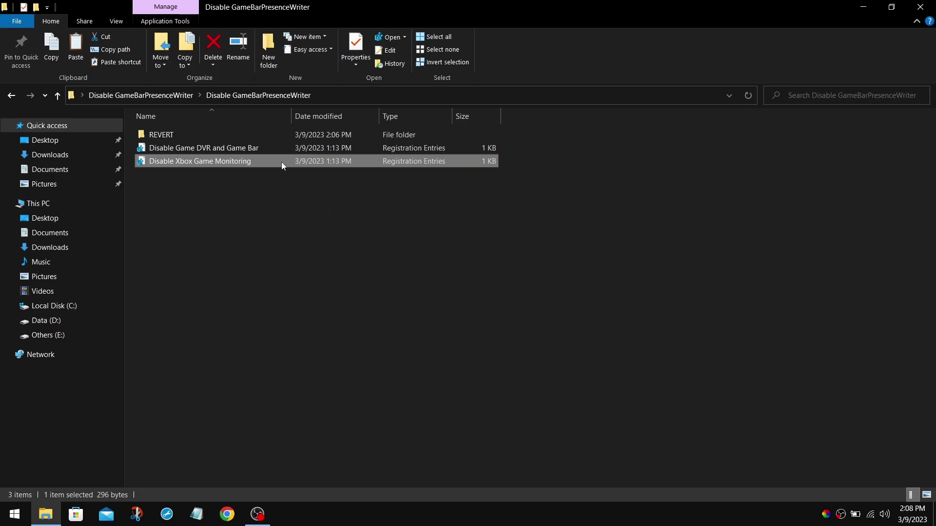
double_click(282, 162)
left_click(561, 277)
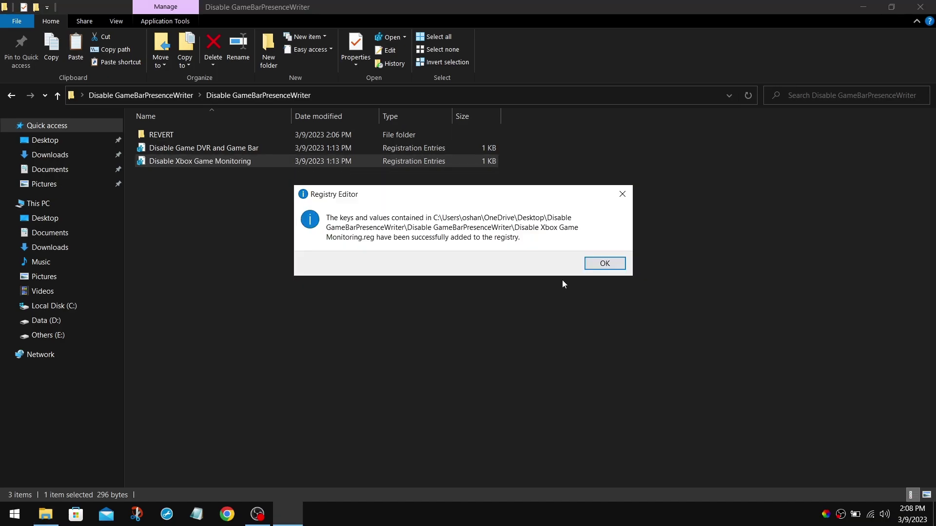
left_click(599, 269)
left_click(507, 239)
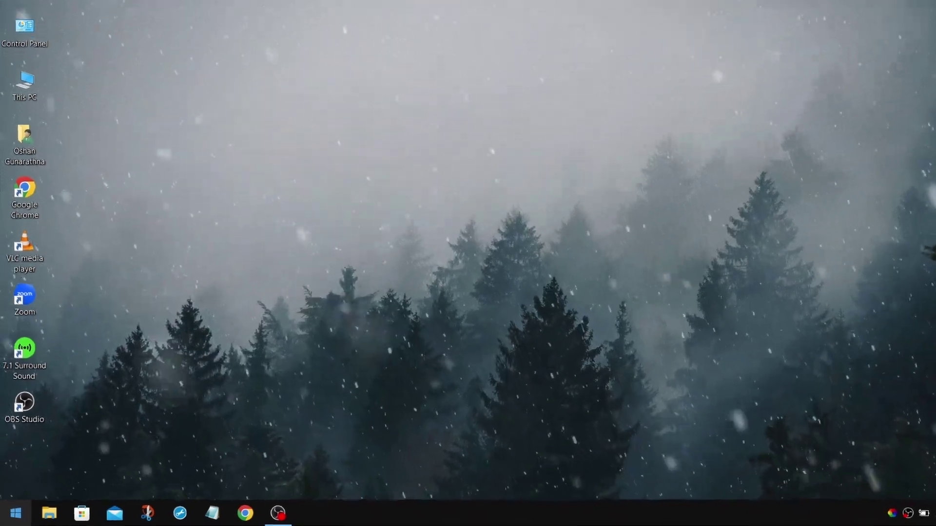
Launch Registry Editor via a 'reg' search and expand HKEY_LOCAL_MACHINE\SOFTWARE\Microsoft
left_click(15, 515)
type("reg")
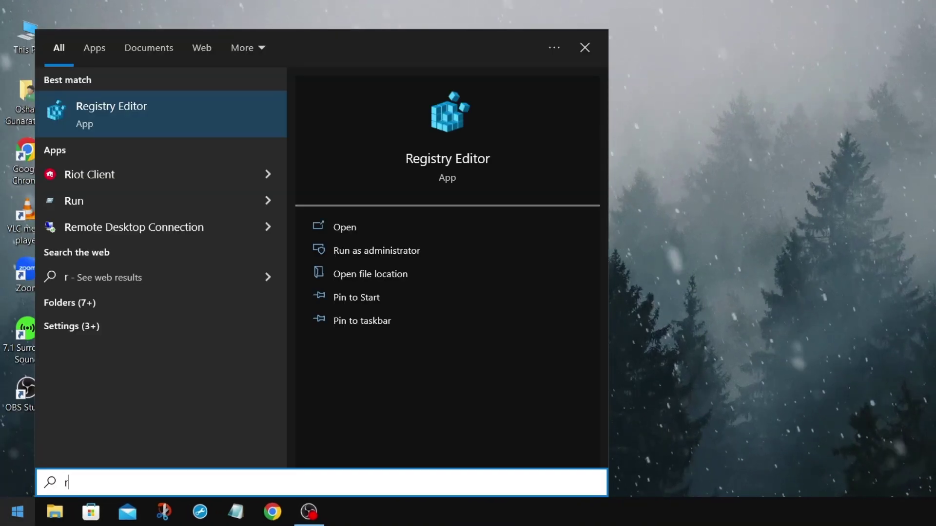
left_click(183, 123)
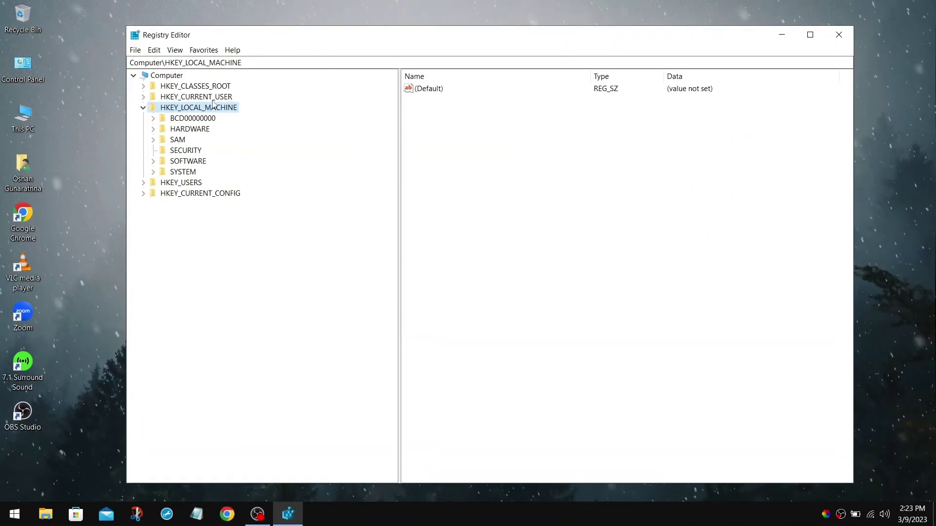
double_click(195, 163)
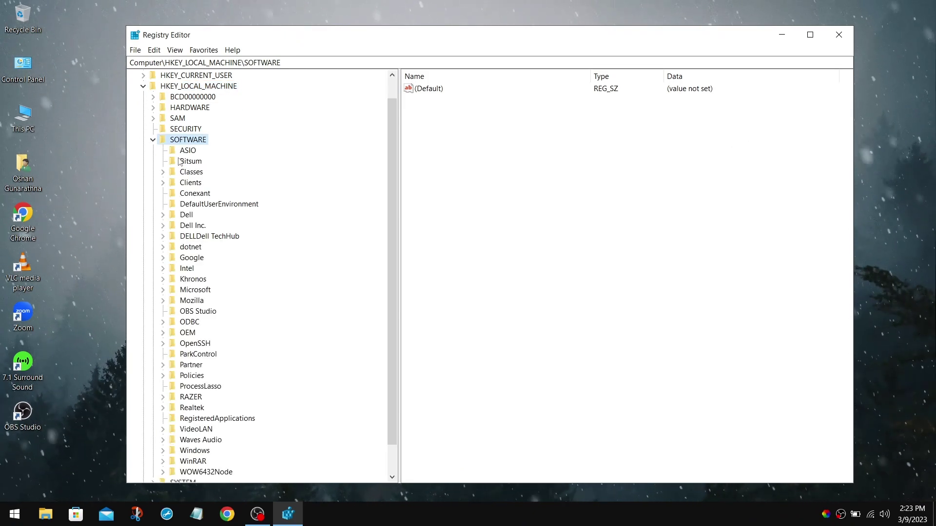
left_click(197, 226)
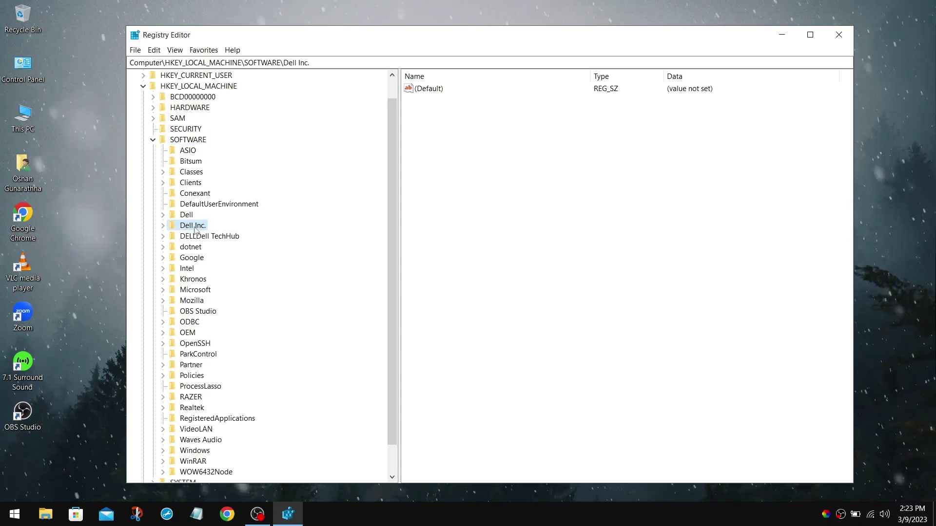
key("m")
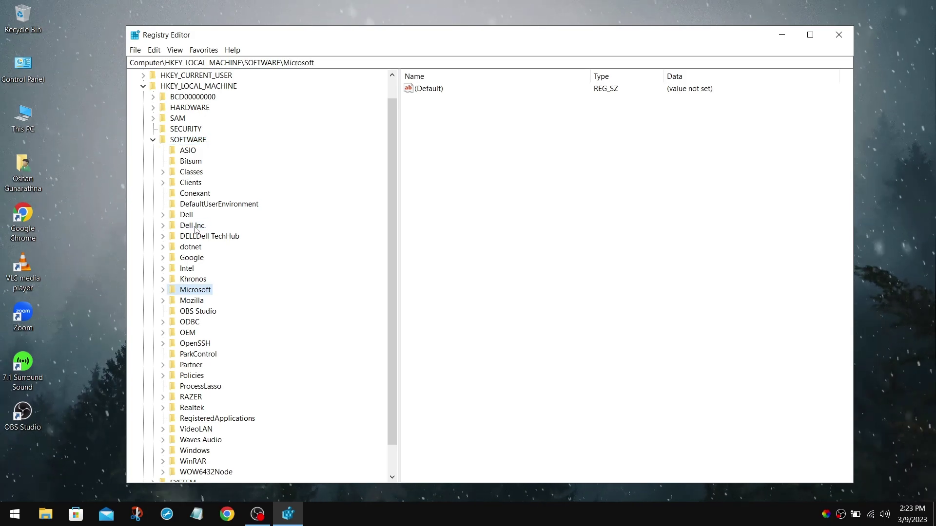
double_click(194, 290)
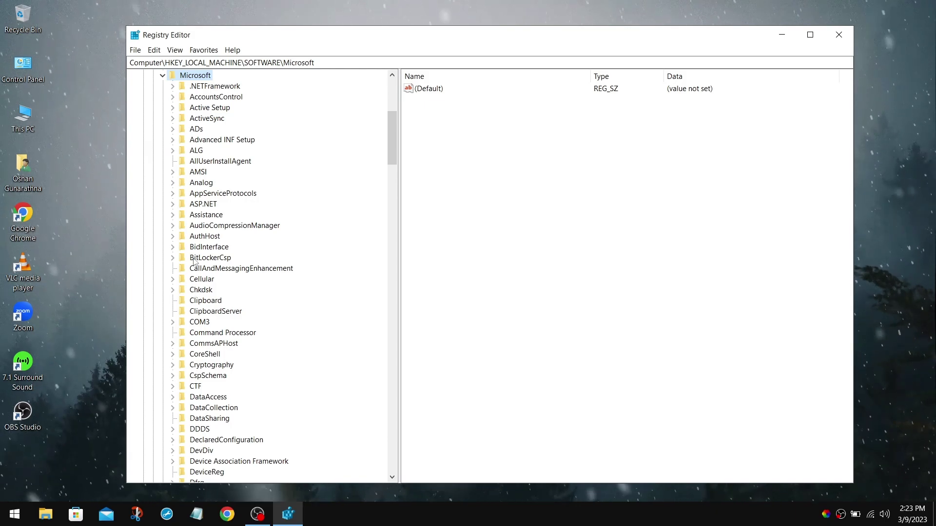
Locate and expand the WindowsRuntime key under Microsoft
left_click(197, 248)
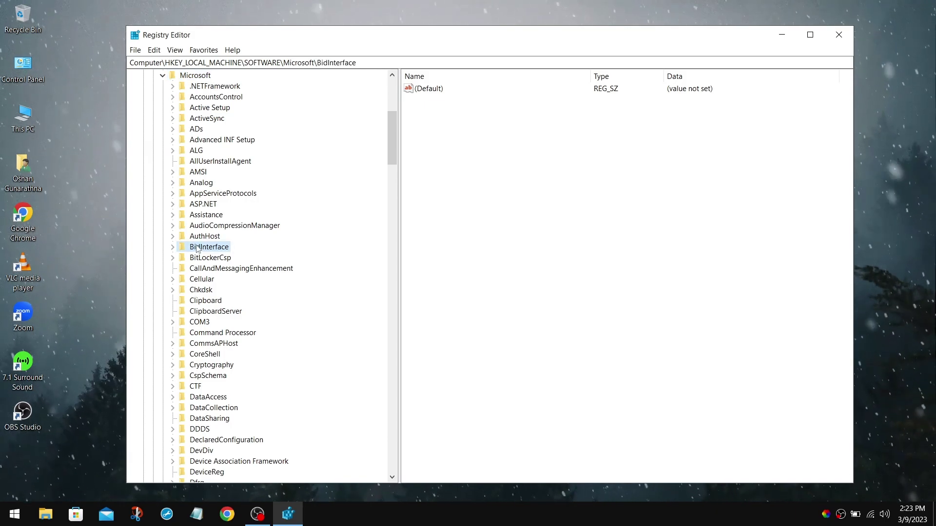
key("w")
scroll(214, 248, "down", 6)
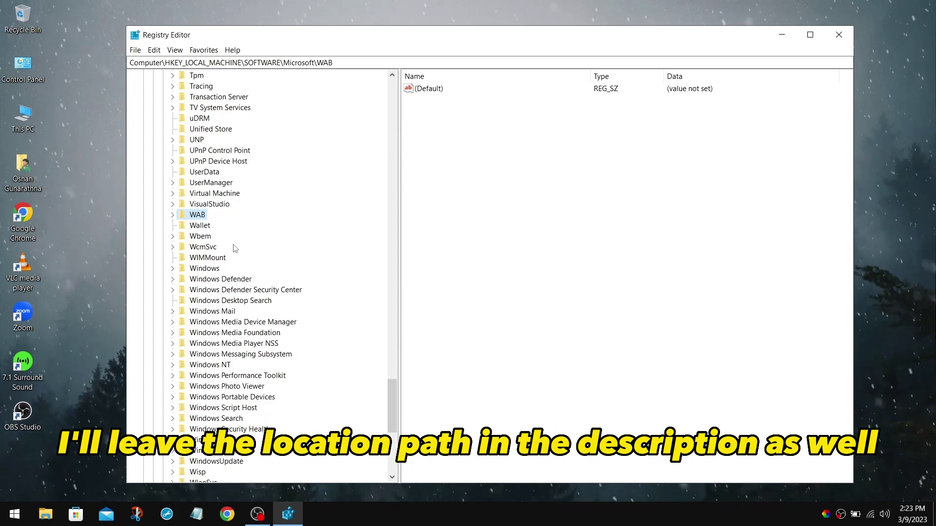
scroll(229, 253, "down", 2)
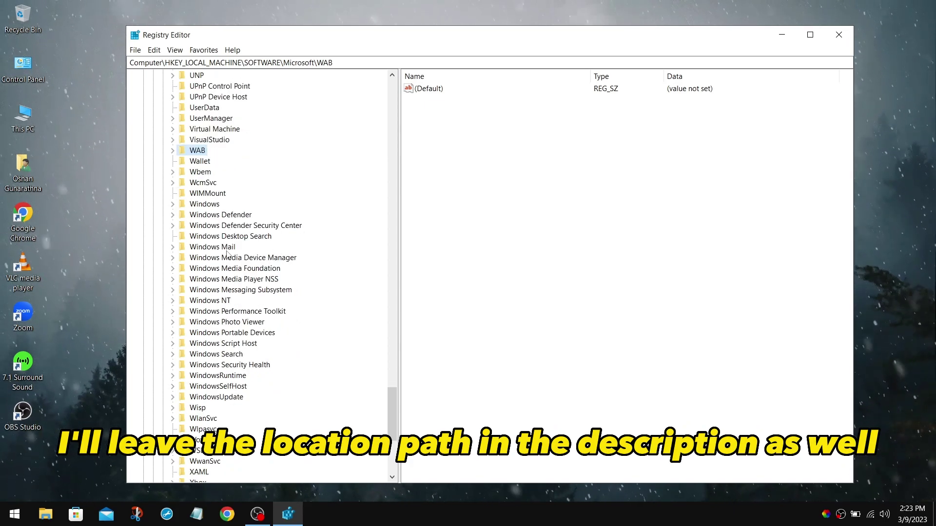
left_click(217, 376)
scroll(218, 370, "down", 3)
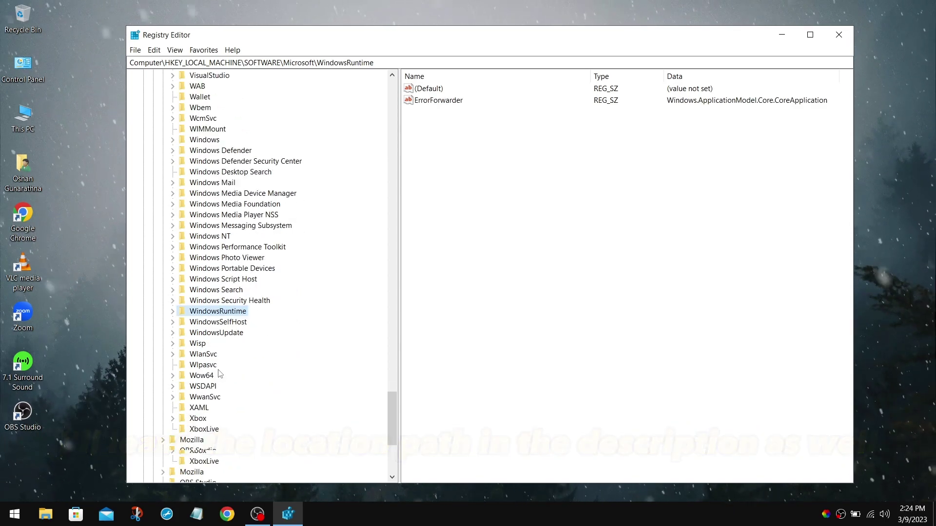
double_click(234, 283)
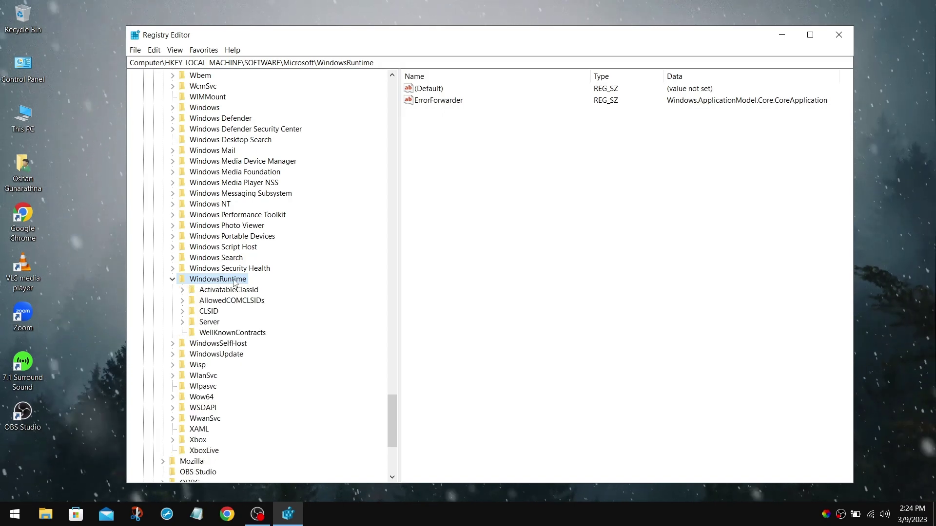
Expand ActivatableClassId and select the Windows.Gaming.GameBar.PresenceServer.Internal.PresenceWriter key
left_click(237, 290)
double_click(232, 291)
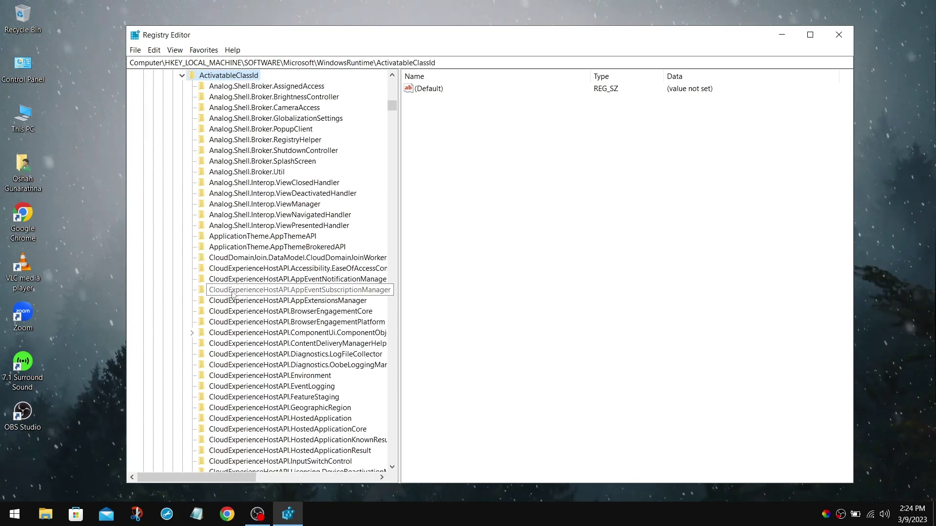
left_click(262, 269)
key("w")
scroll(258, 266, "down", 15)
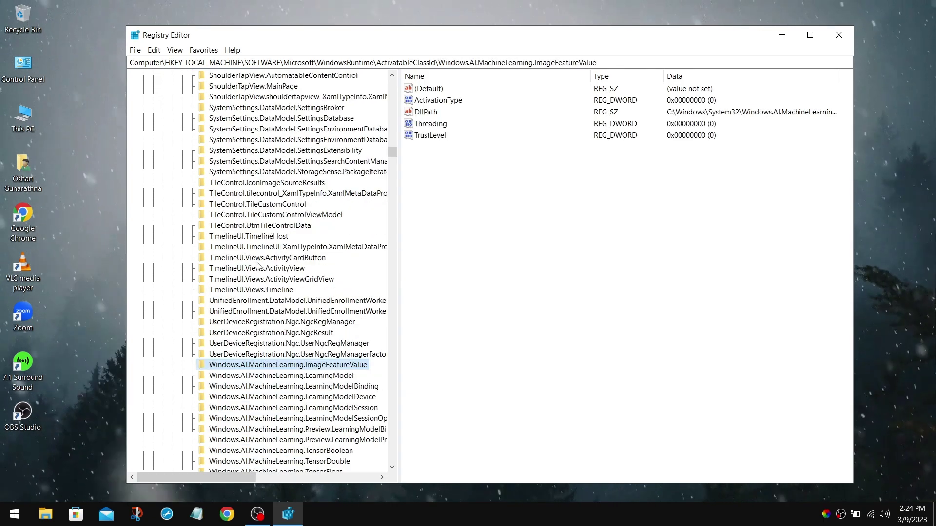
scroll(259, 264, "down", 20)
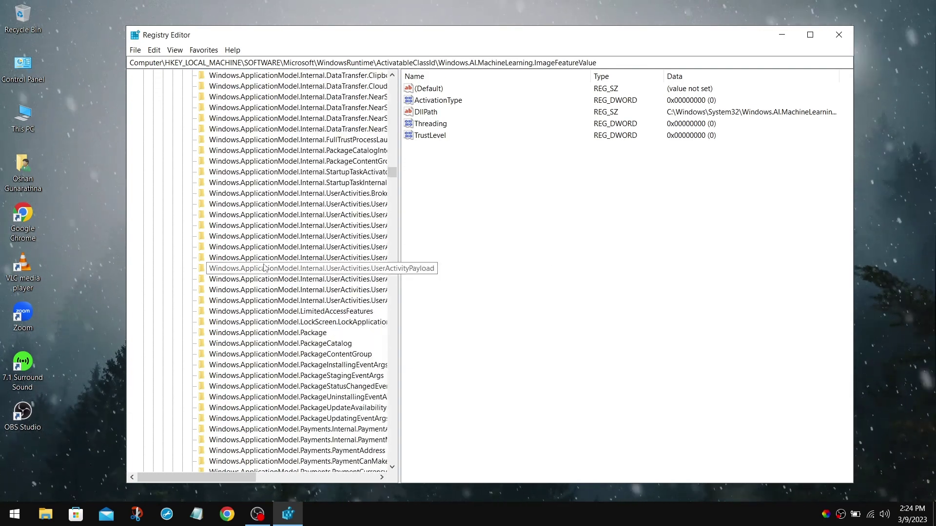
scroll(392, 216, "down", 11)
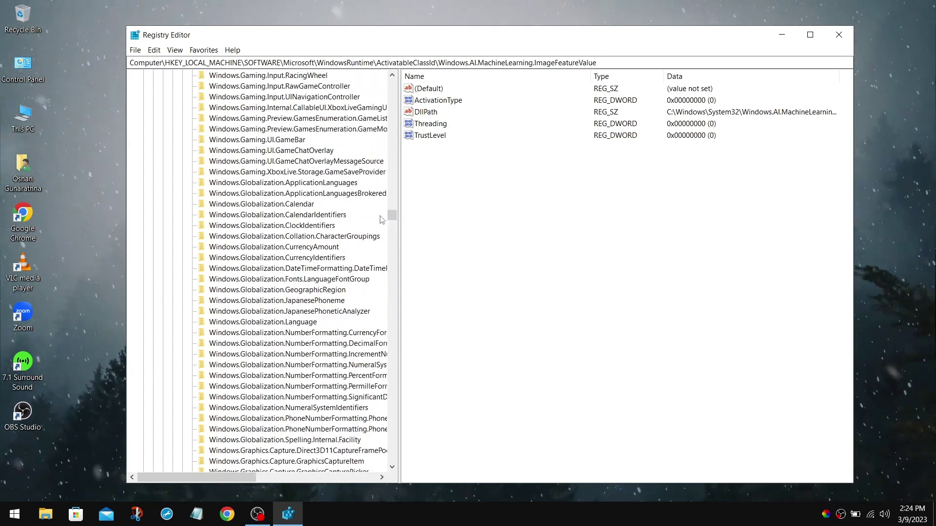
scroll(346, 229, "up", 6)
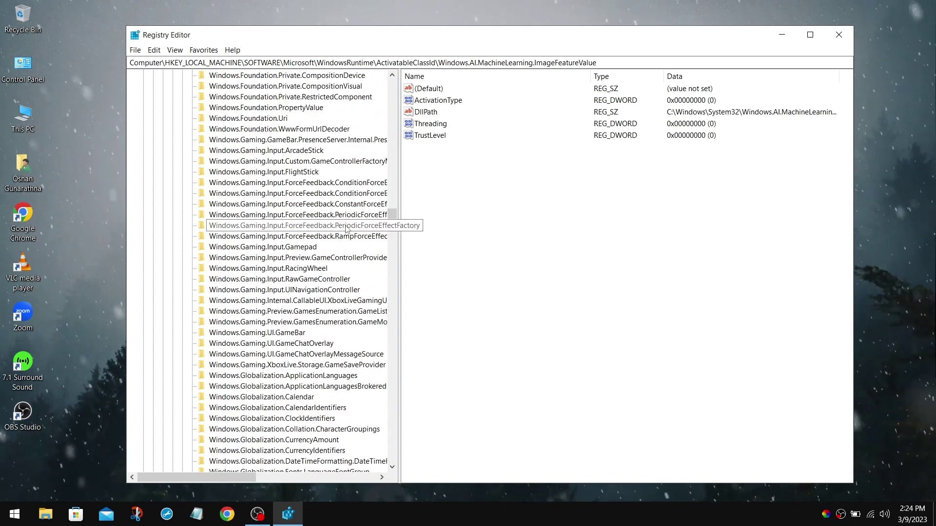
left_click(362, 140)
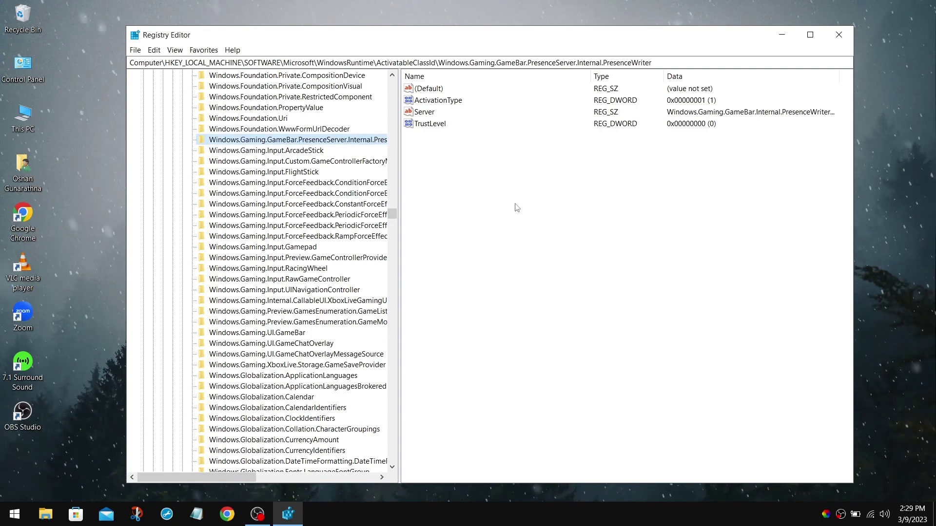
left_click(450, 101)
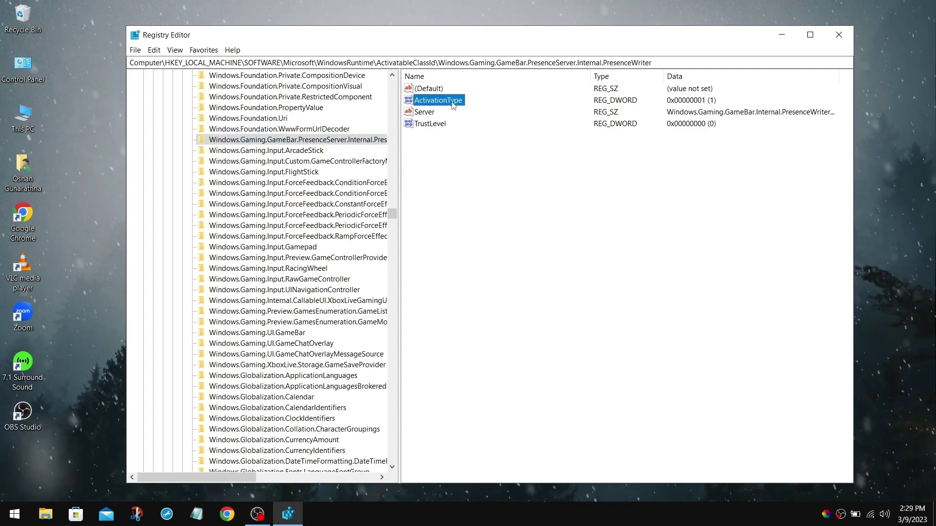
double_click(453, 101)
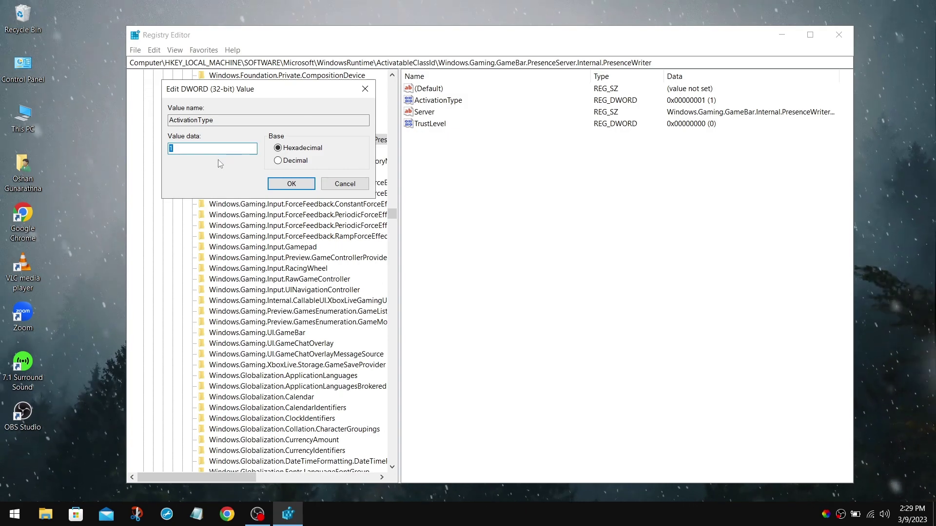
left_click(295, 185)
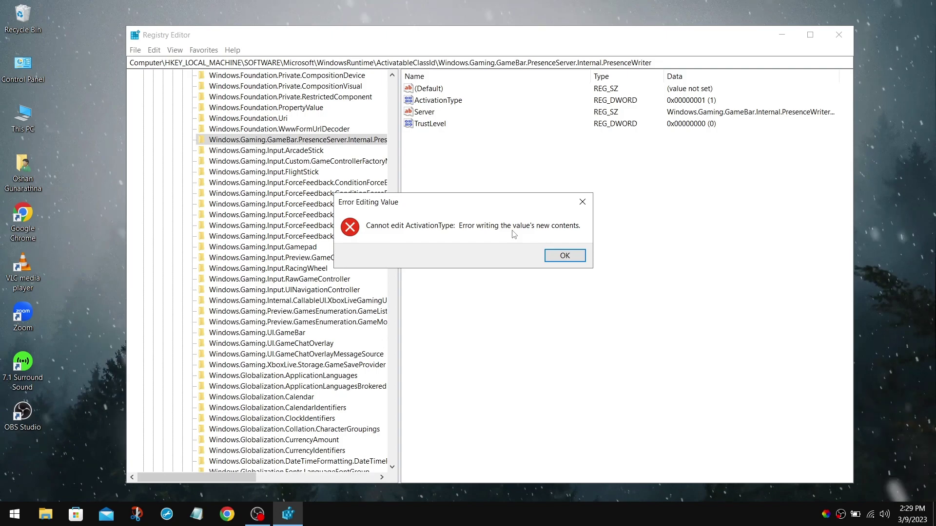
left_click(564, 256)
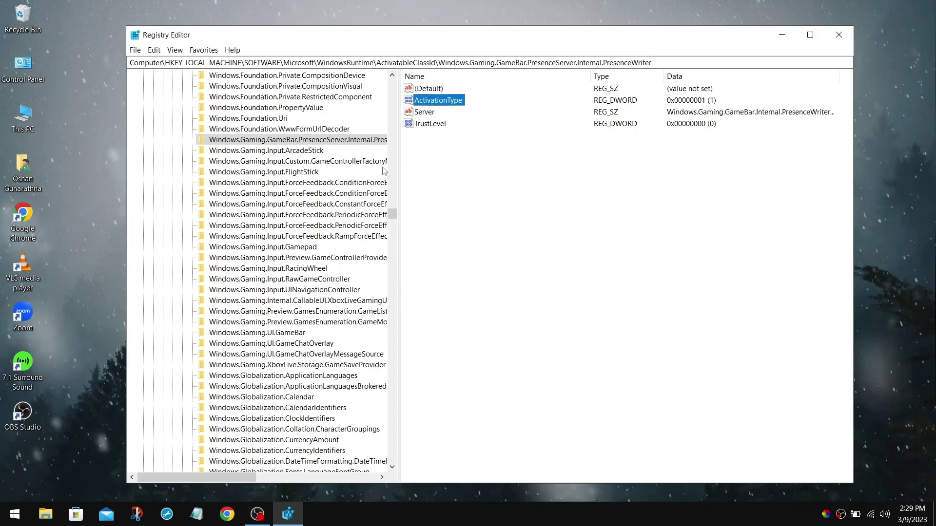
From the PresenceWriter key's advanced permissions, start changing its owner away from TrustedInstaller
right_click(355, 140)
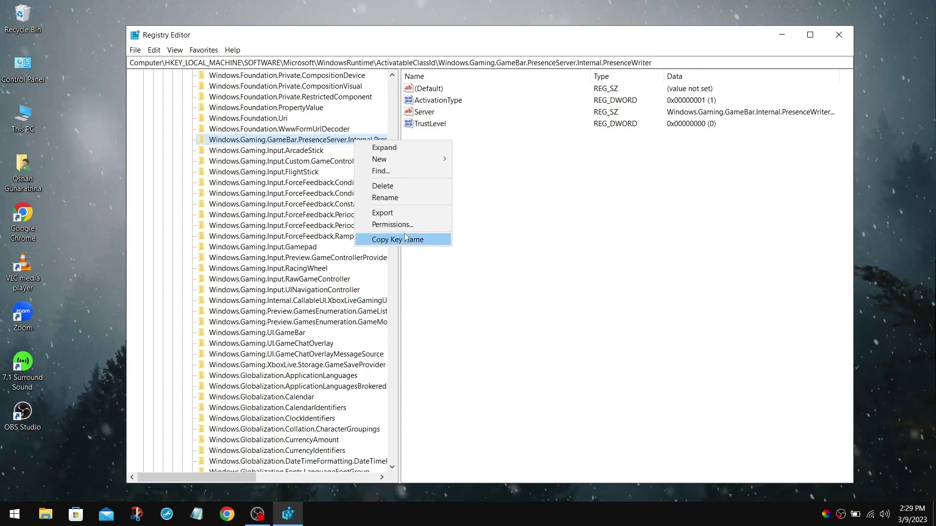
left_click(415, 224)
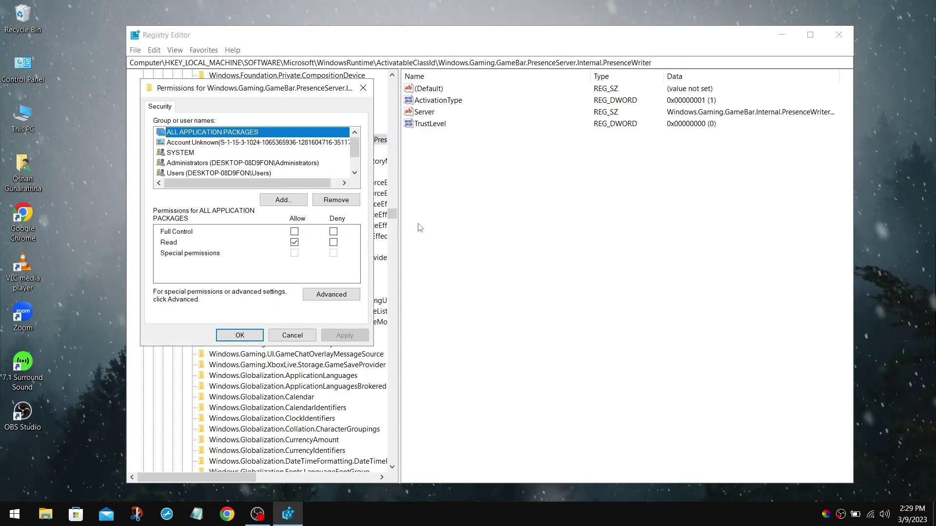
left_click(338, 296)
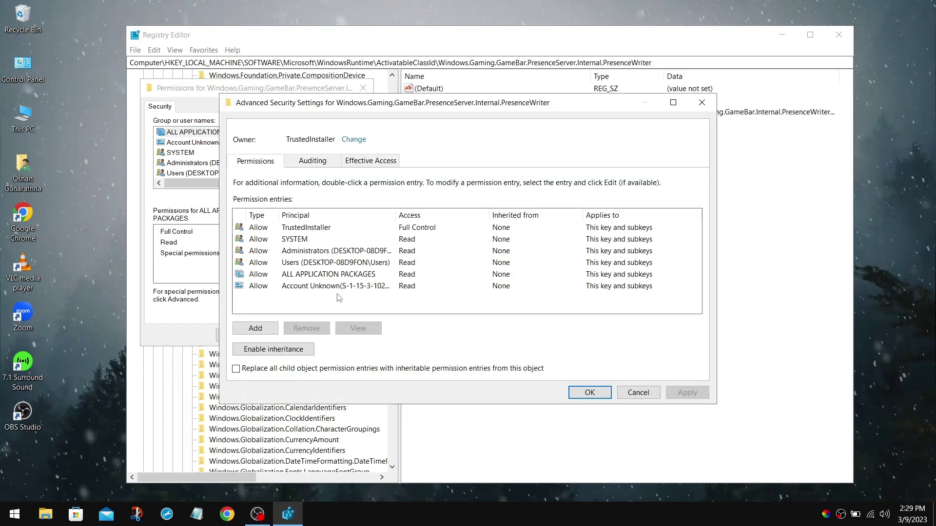
left_click(354, 140)
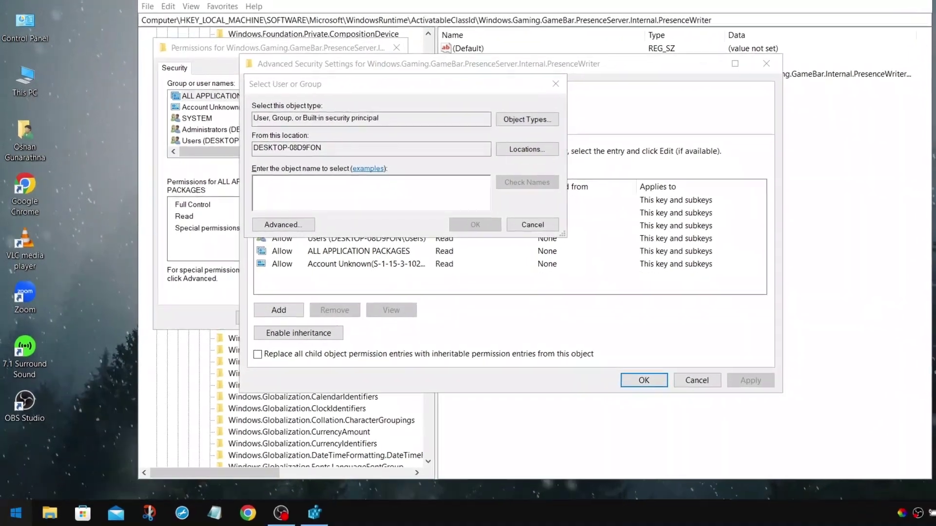
Look up the signed-in account's name on the Settings account info page
left_click(15, 515)
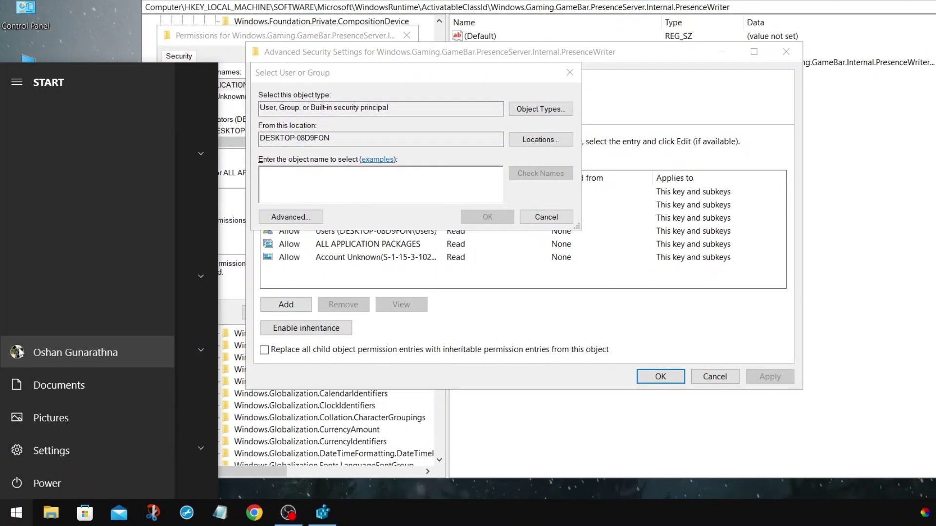
left_click(19, 352)
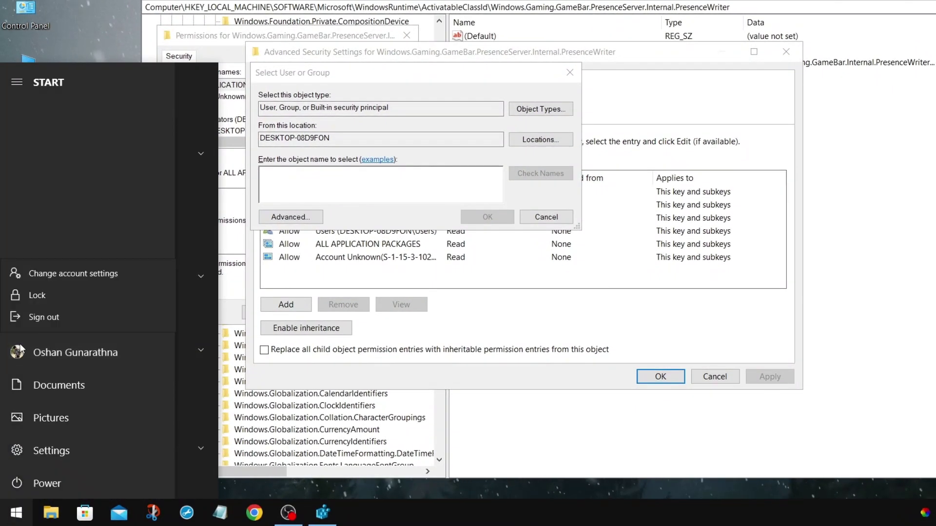
left_click(83, 274)
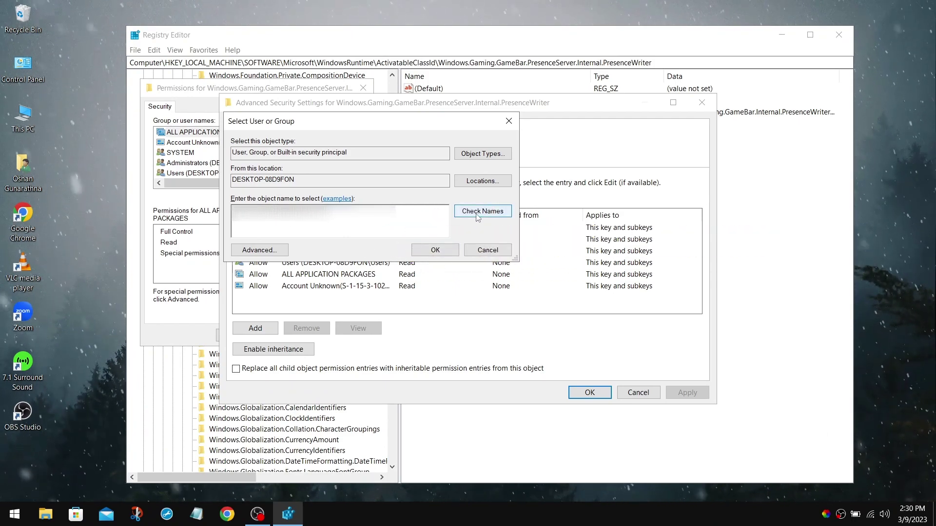
Verify the entered account name, confirm it as owner, and apply the ownership change
left_click(478, 214)
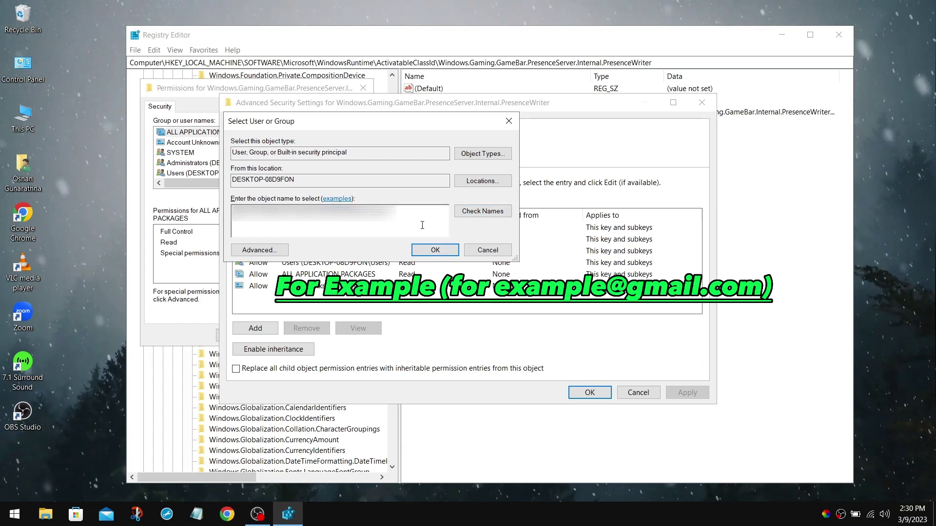
left_click(436, 250)
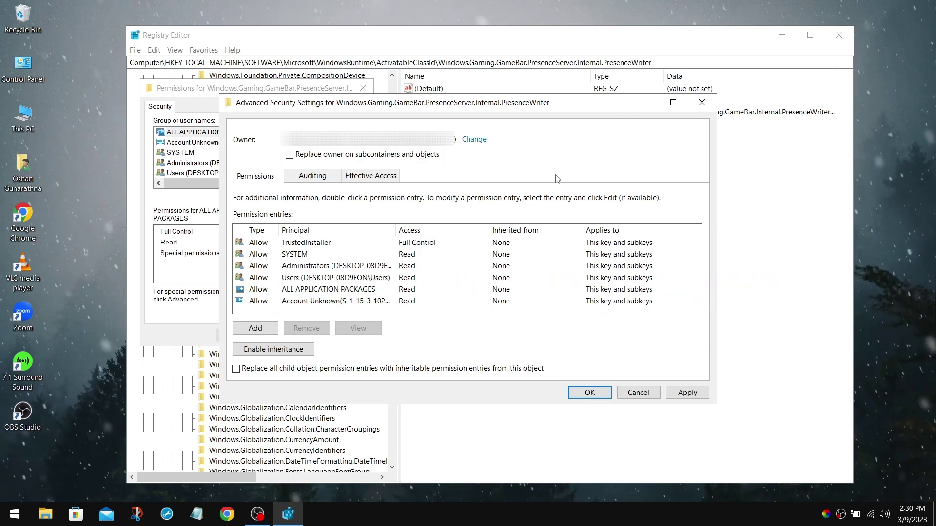
left_click(675, 394)
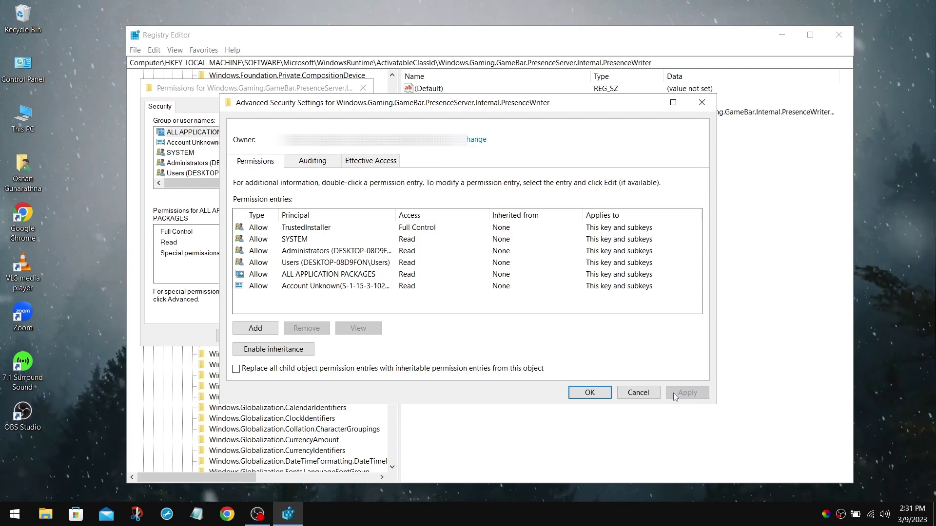
Add the signed-in account to the PresenceWriter key's permissions list
left_click(585, 395)
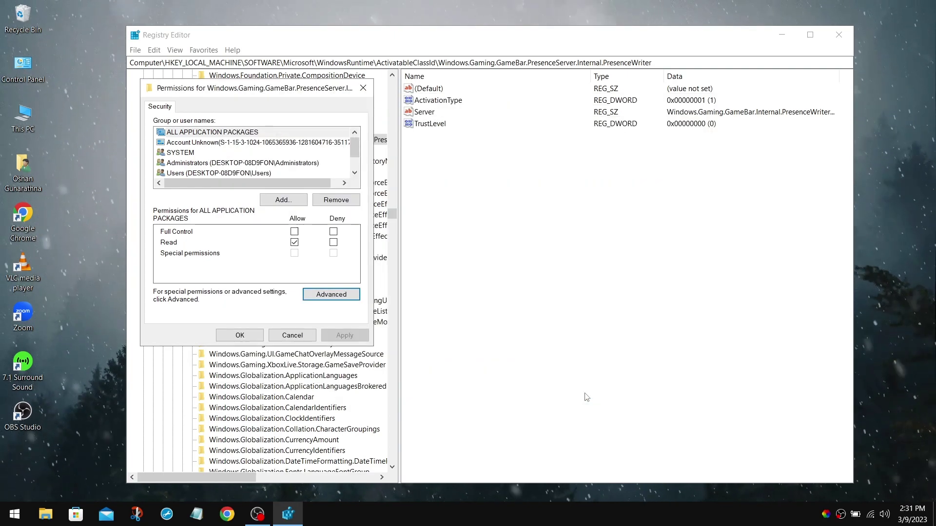
left_click(284, 200)
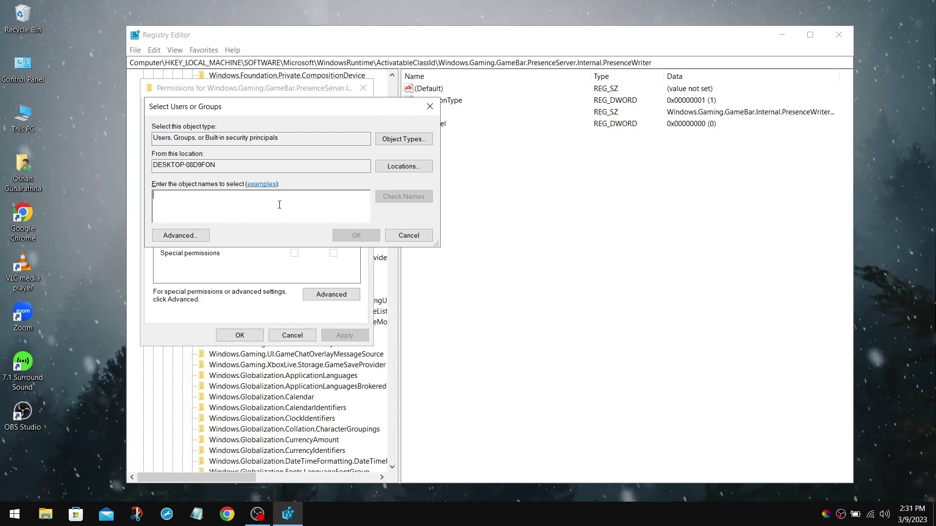
key("ctrl+v")
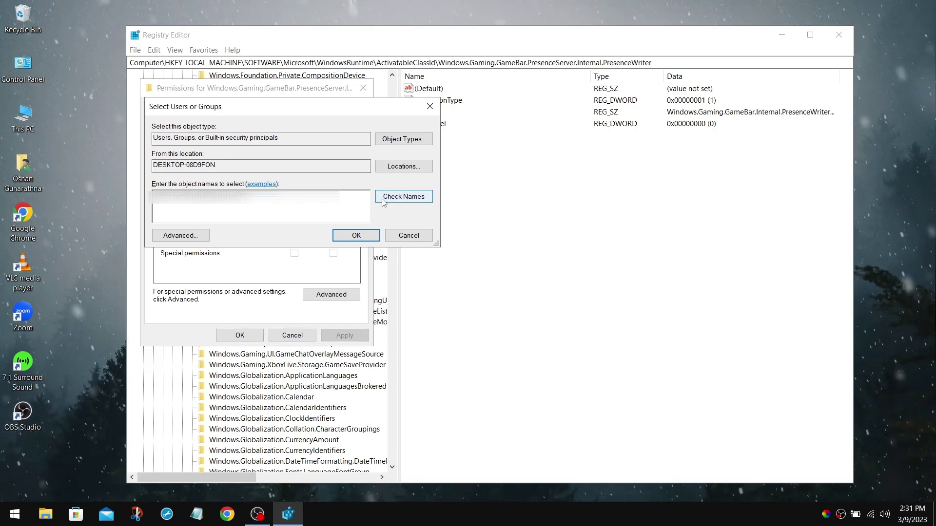
left_click(401, 201)
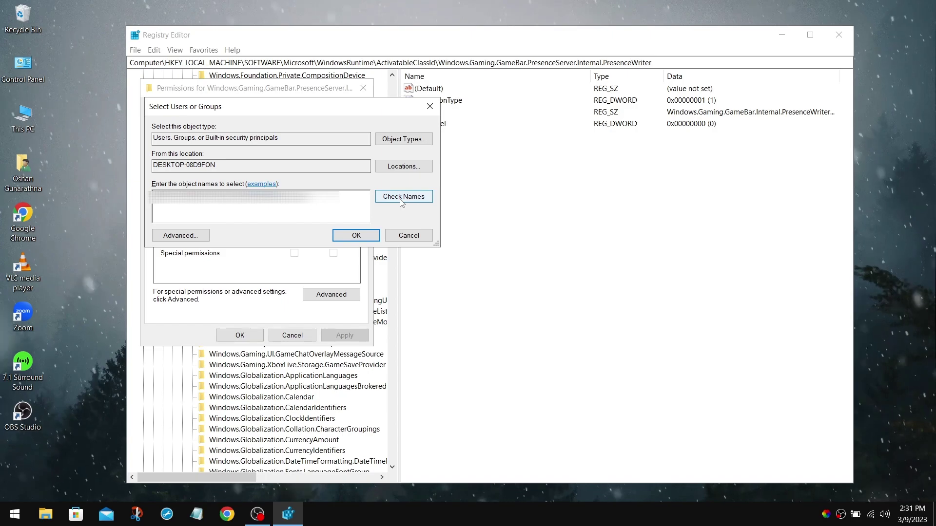
left_click(356, 235)
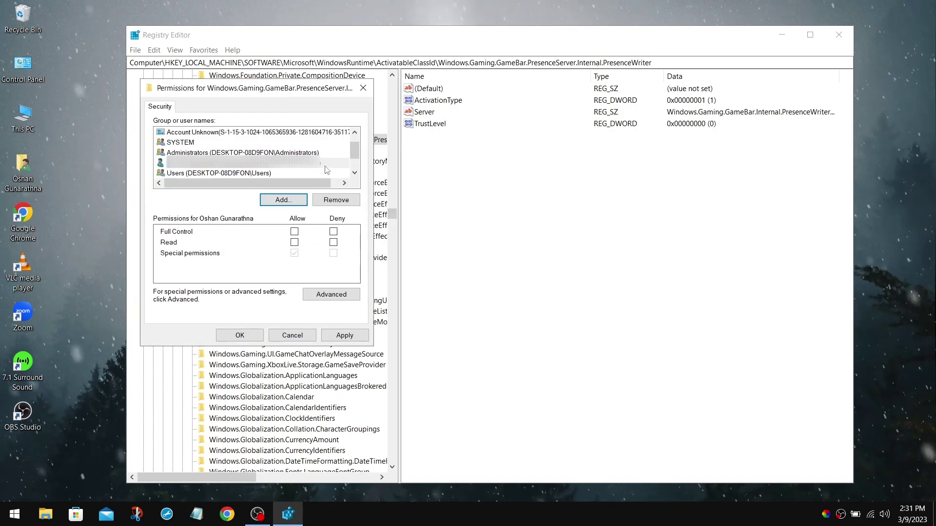
Grant that account Full Control, apply it, and close the permissions window
left_click(311, 167)
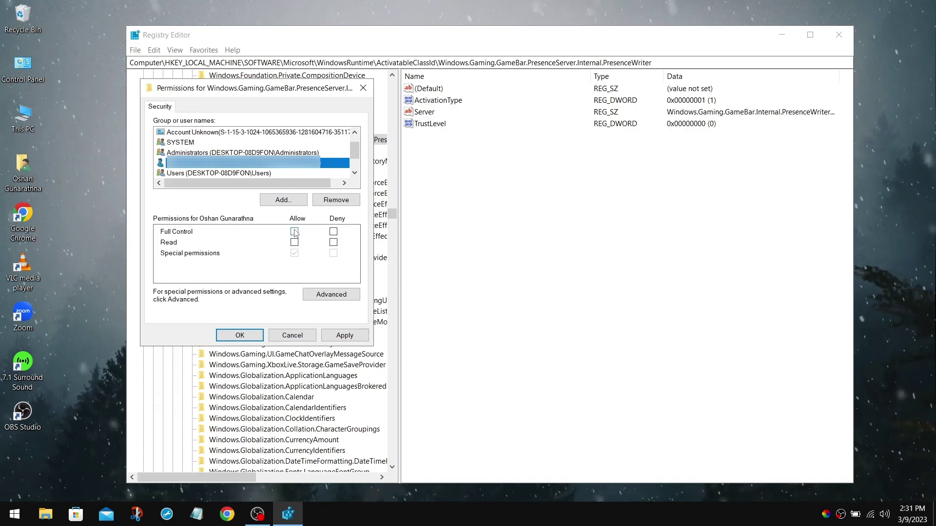
left_click(294, 232)
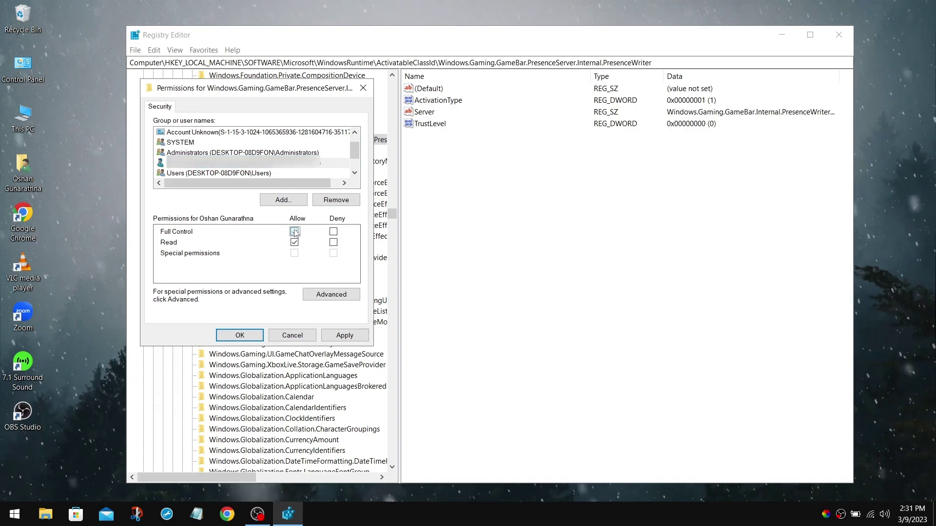
left_click(344, 336)
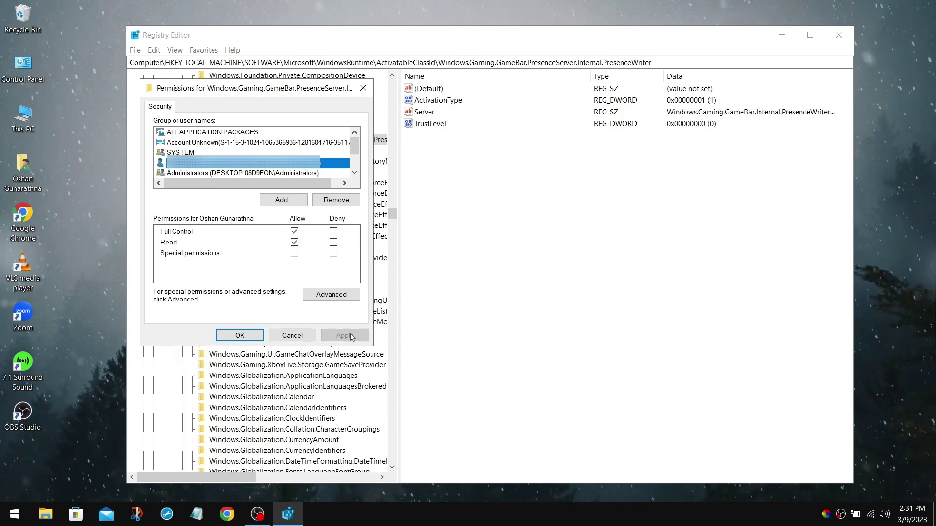
left_click(288, 336)
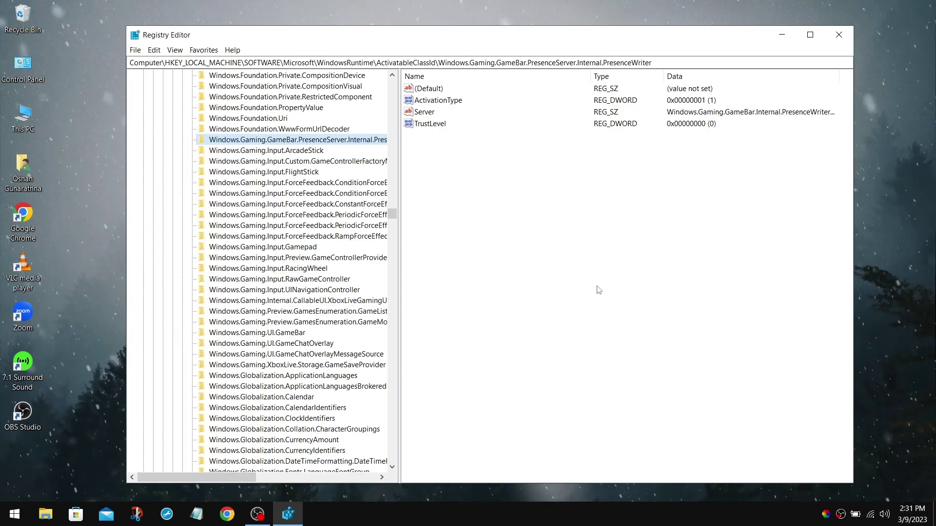
Change the ActivationType value data from 1 to 0 and save it
double_click(448, 101)
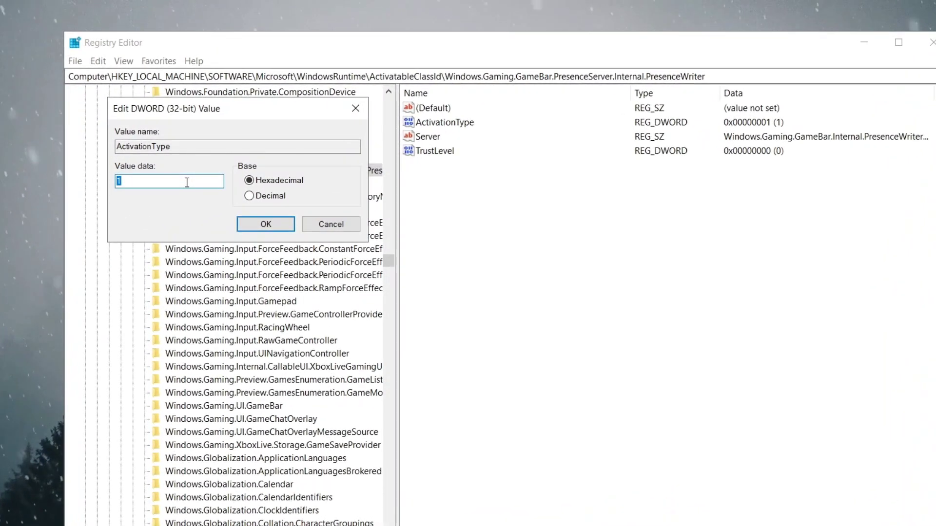
left_click(153, 180)
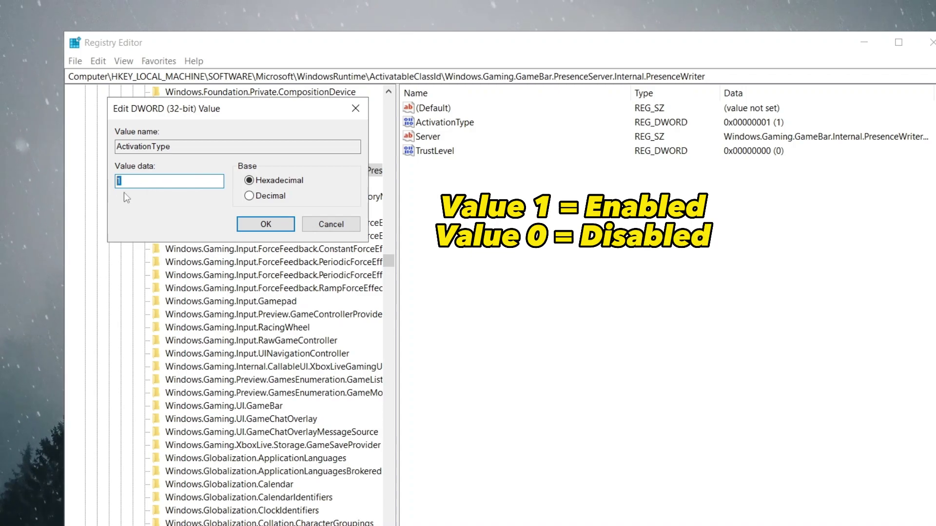
left_click(147, 178)
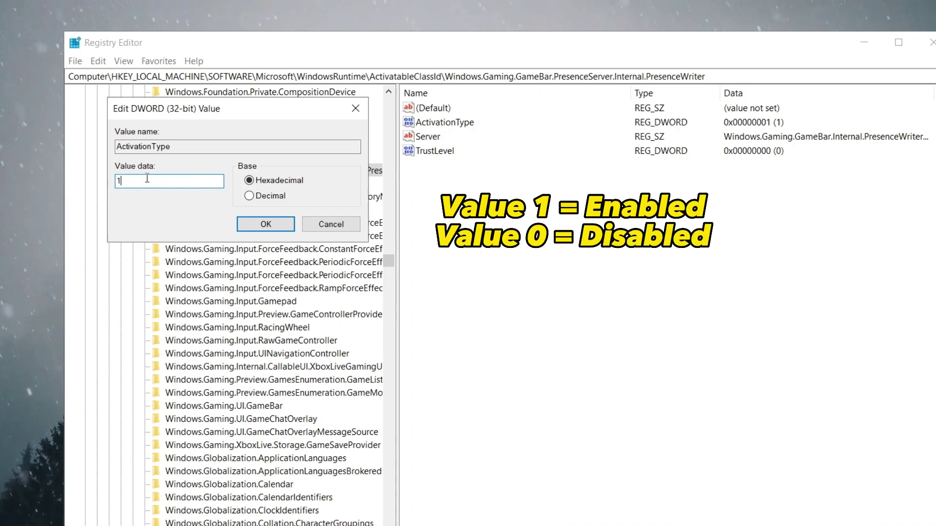
double_click(147, 179)
type("0")
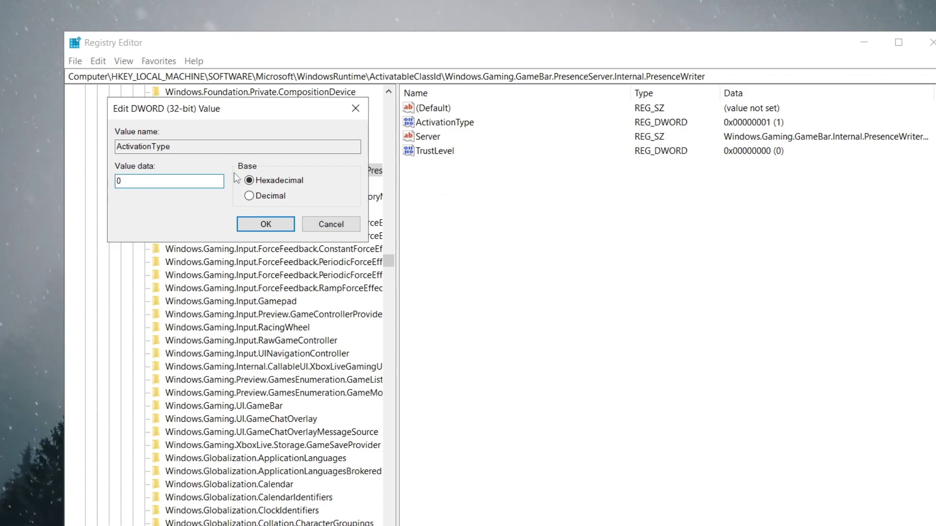
left_click(265, 224)
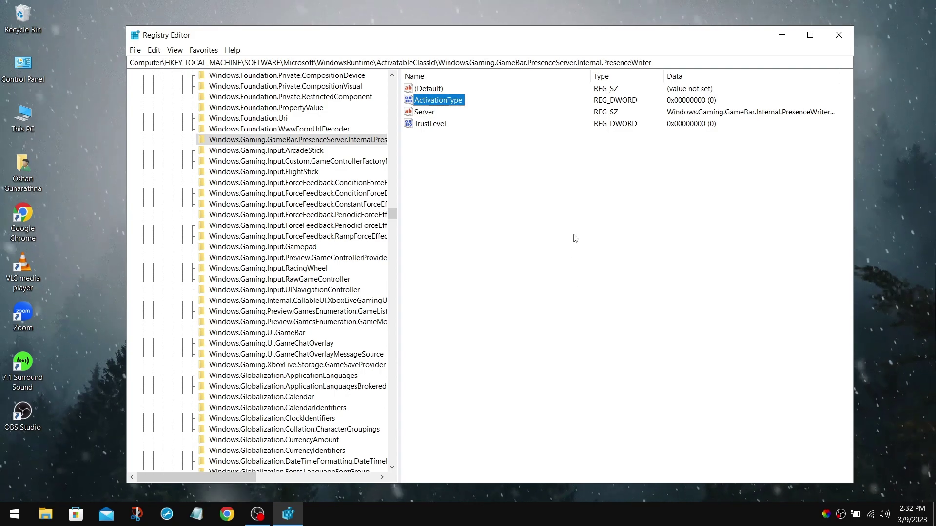
left_click(641, 123)
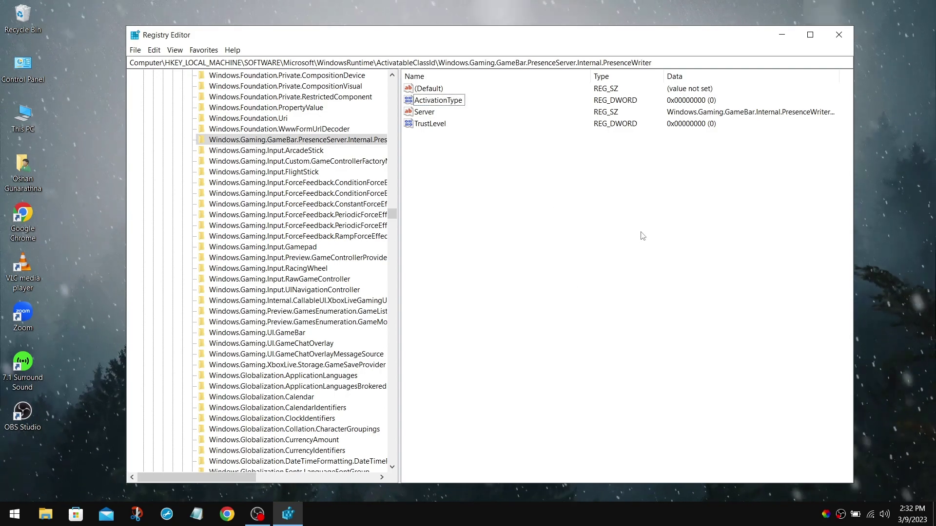